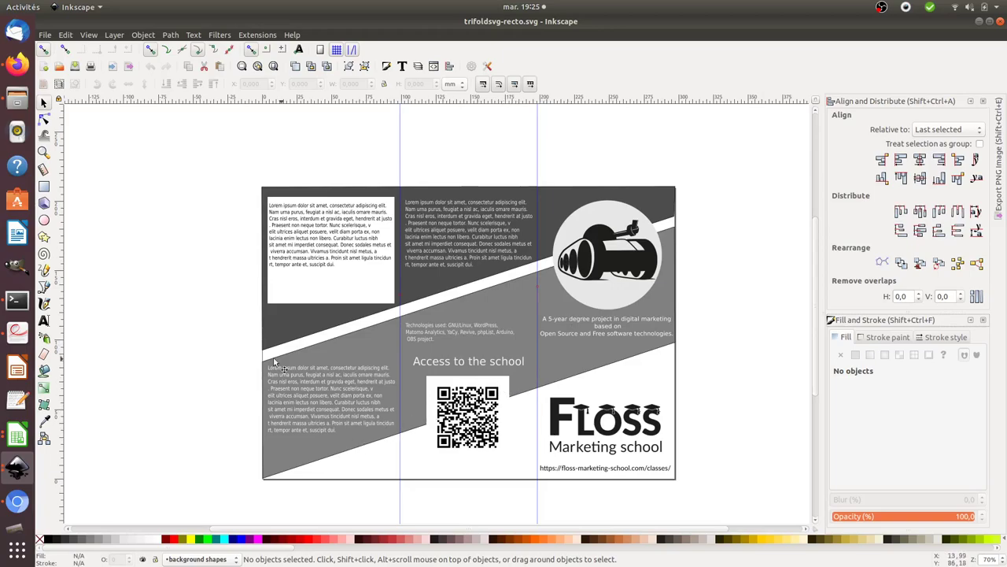
# Bring the trifoldsvg-verso.svg example brochure window to the front in Inkscape
pyautogui.click(17, 468)
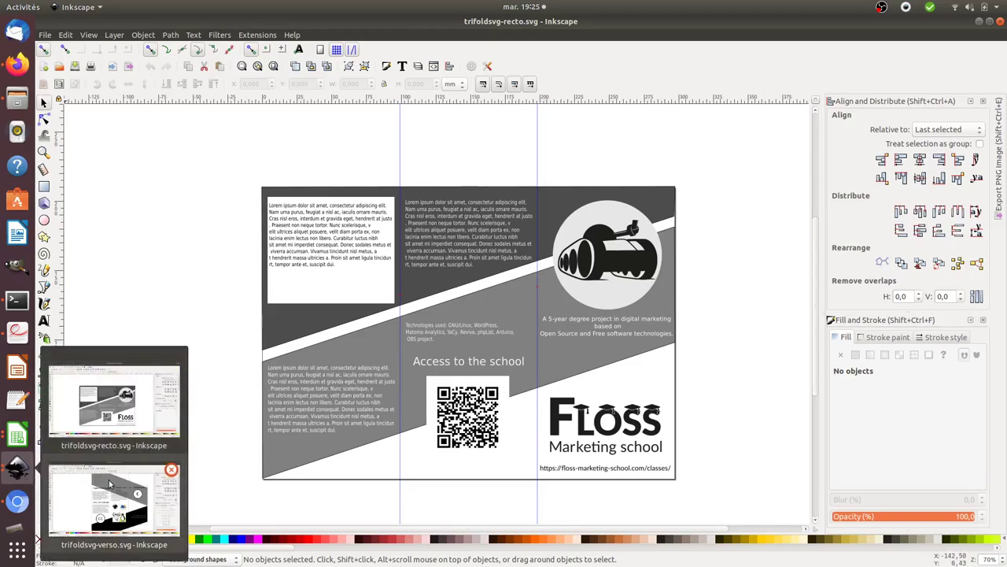
pyautogui.click(111, 484)
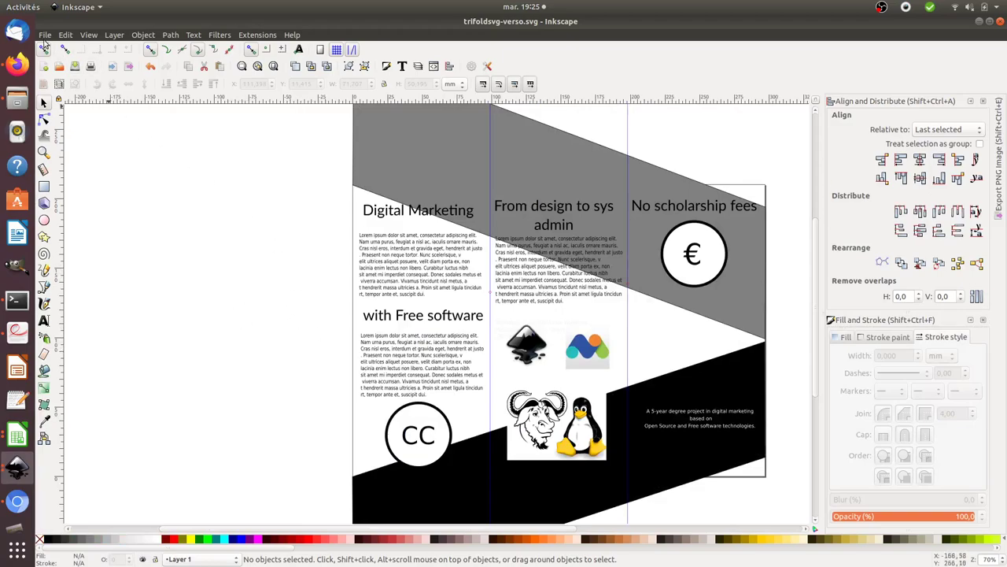
# Create a new document and set its A4 page to landscape, 297 × 210 mm
pyautogui.click(45, 35)
pyautogui.click(49, 49)
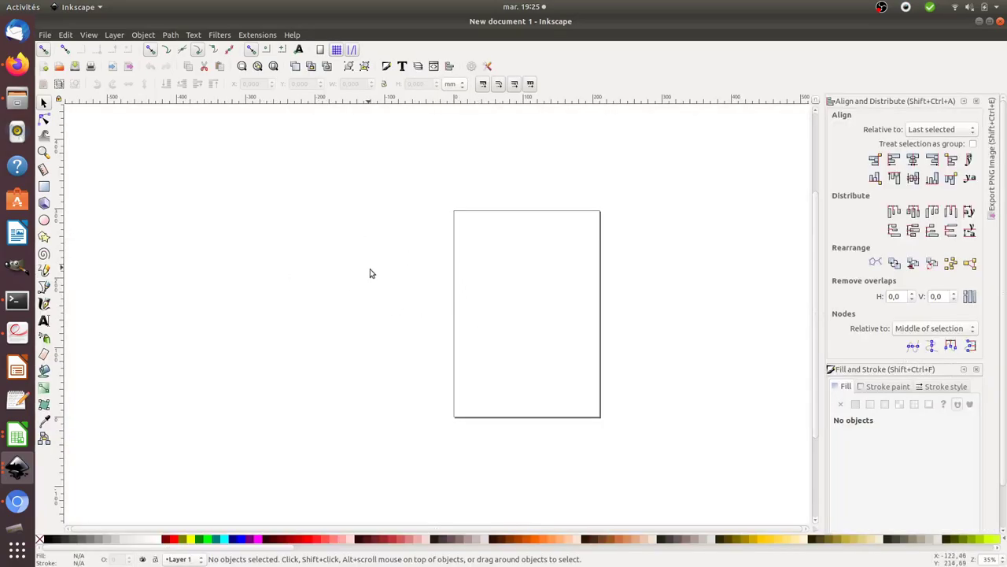
pyautogui.click(45, 36)
pyautogui.click(79, 220)
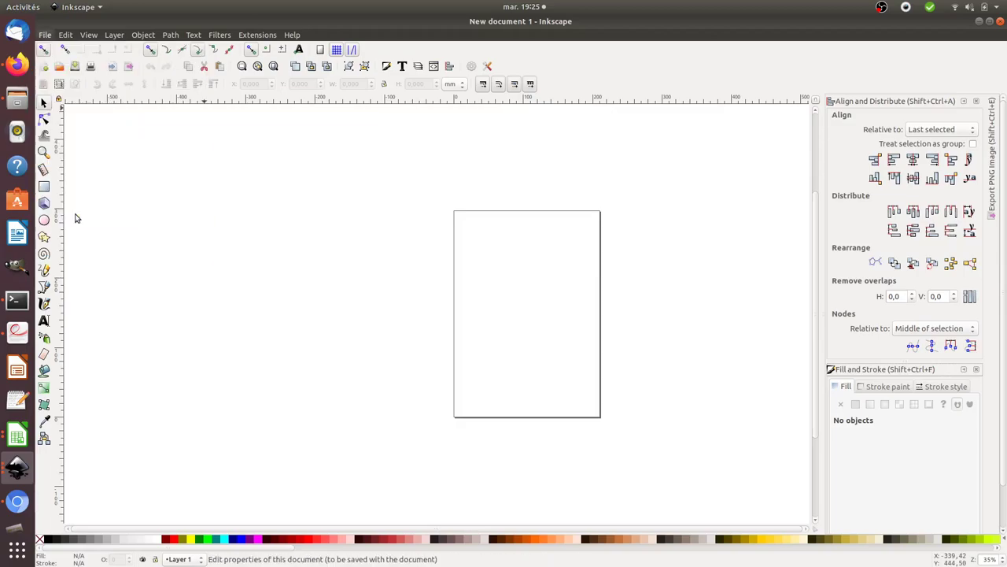
pyautogui.moveTo(775, 101); pyautogui.dragTo(202, 94)
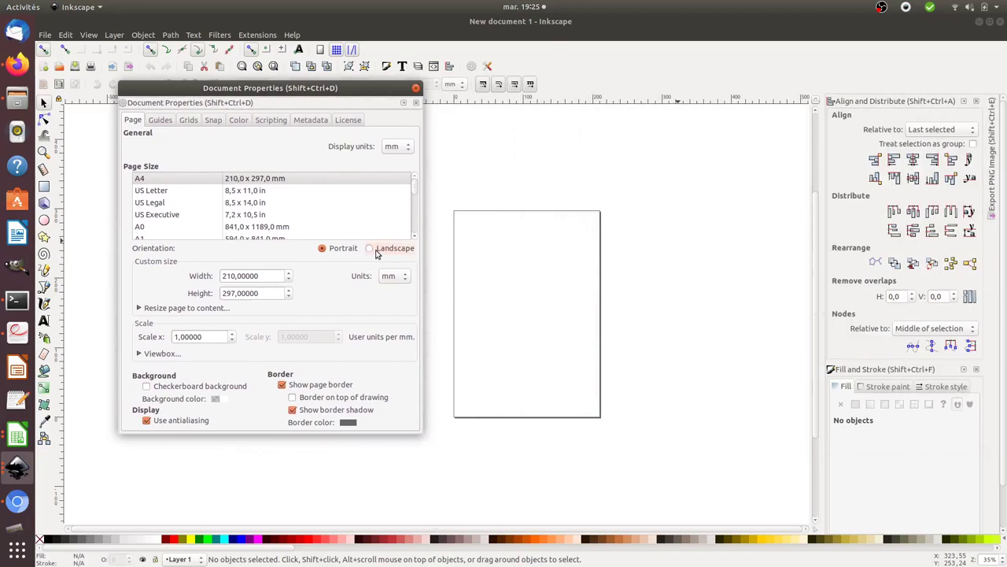
pyautogui.click(370, 248)
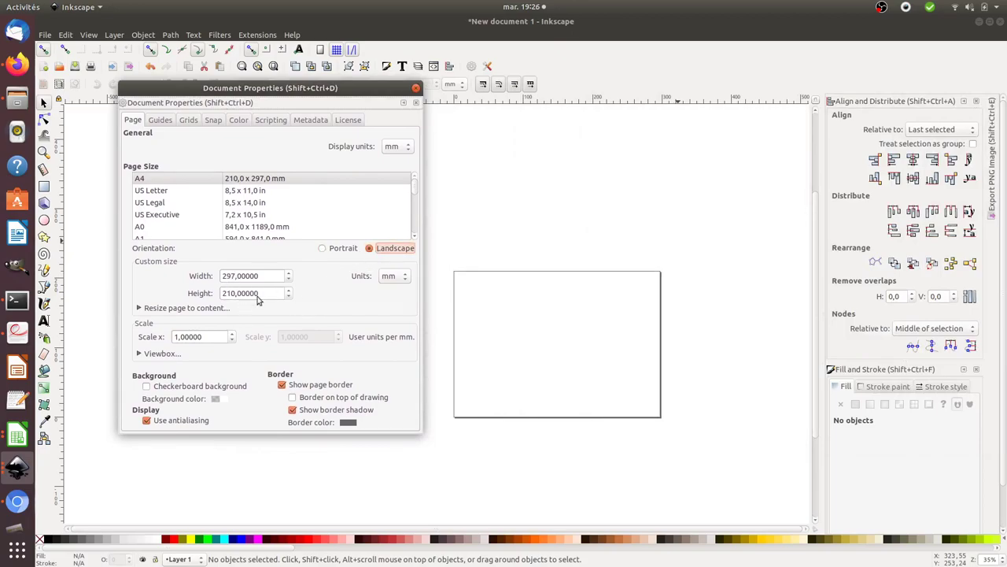
pyautogui.click(416, 89)
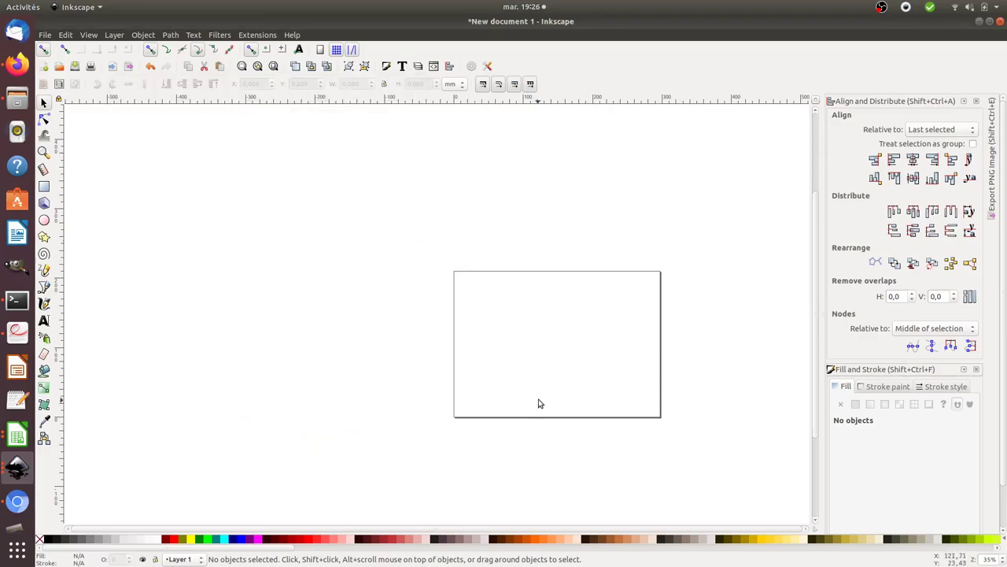
# Zoom in and drag two vertical guides from the left ruler onto the page
pyautogui.press('z')
pyautogui.click(574, 364)
pyautogui.click(575, 363)
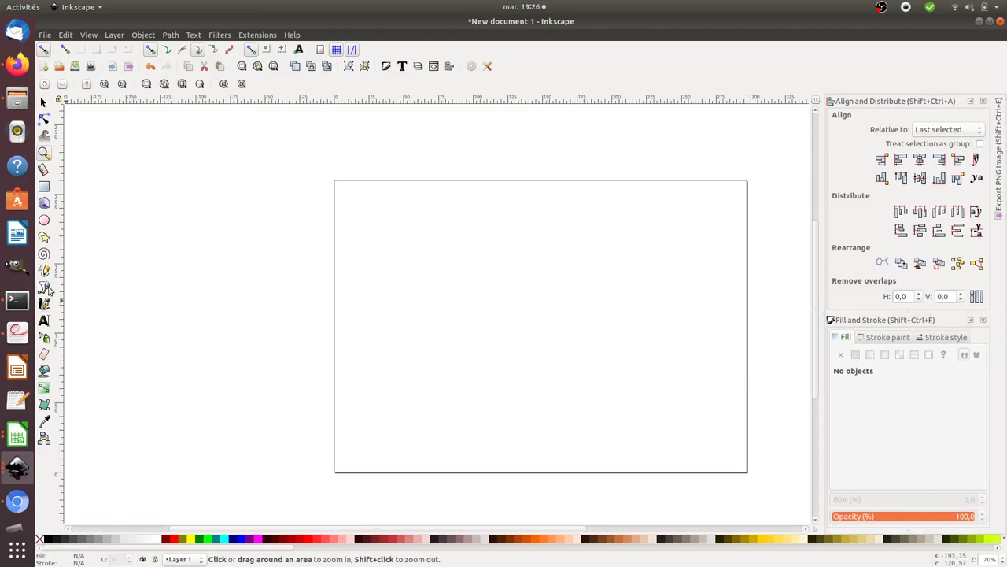
pyautogui.moveTo(62, 269); pyautogui.dragTo(448, 281)
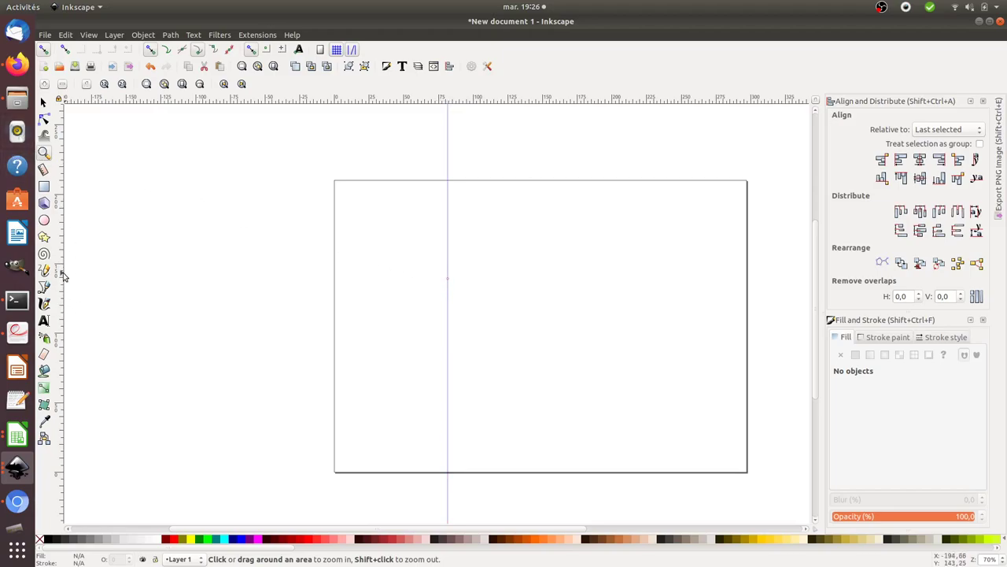
pyautogui.moveTo(62, 275); pyautogui.dragTo(625, 289)
pyautogui.click(44, 104)
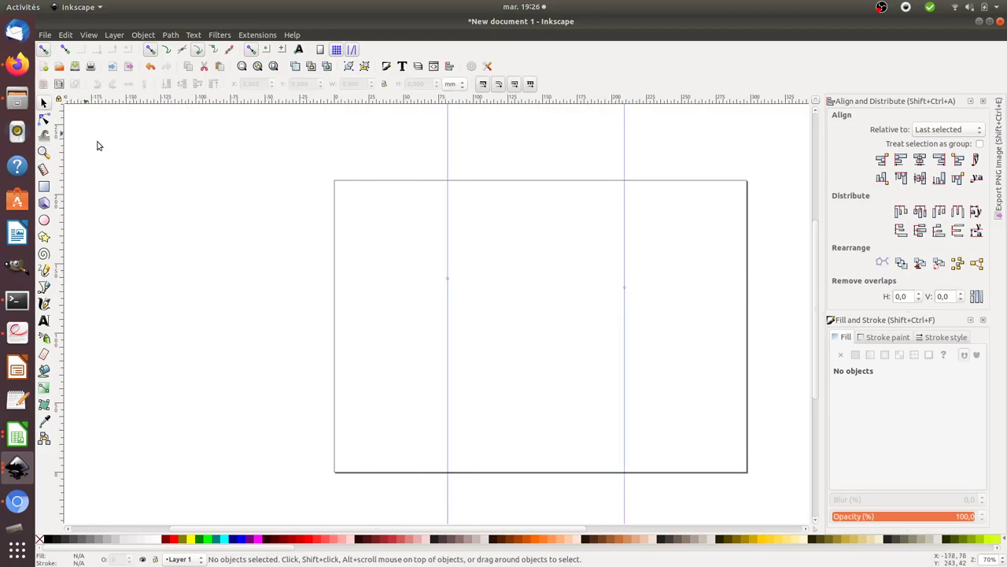
# Position the guides at X = 99 mm and 198 mm, then view the Freepik brochure reference
pyautogui.doubleClick(448, 282)
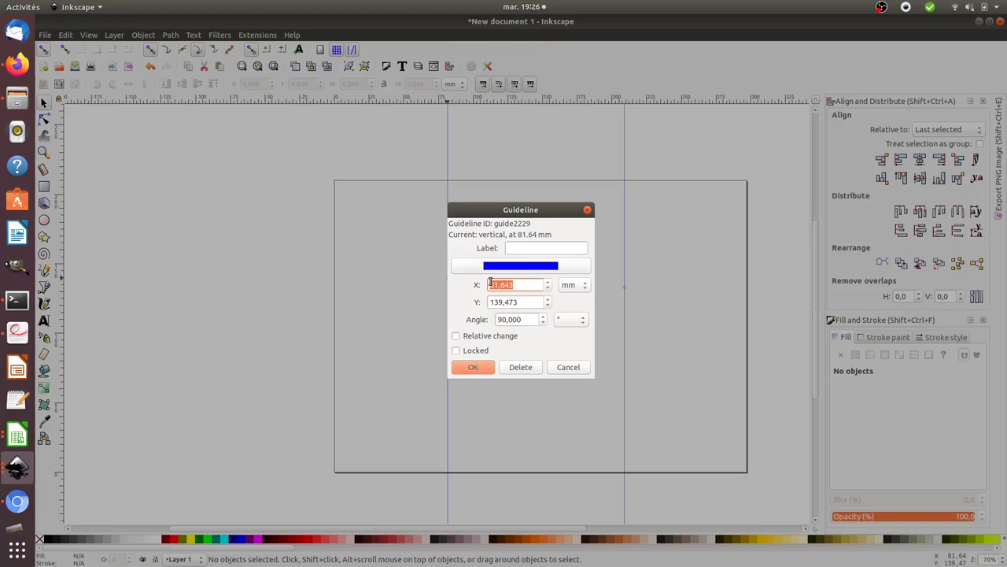
pyautogui.write('99')
pyautogui.click(484, 368)
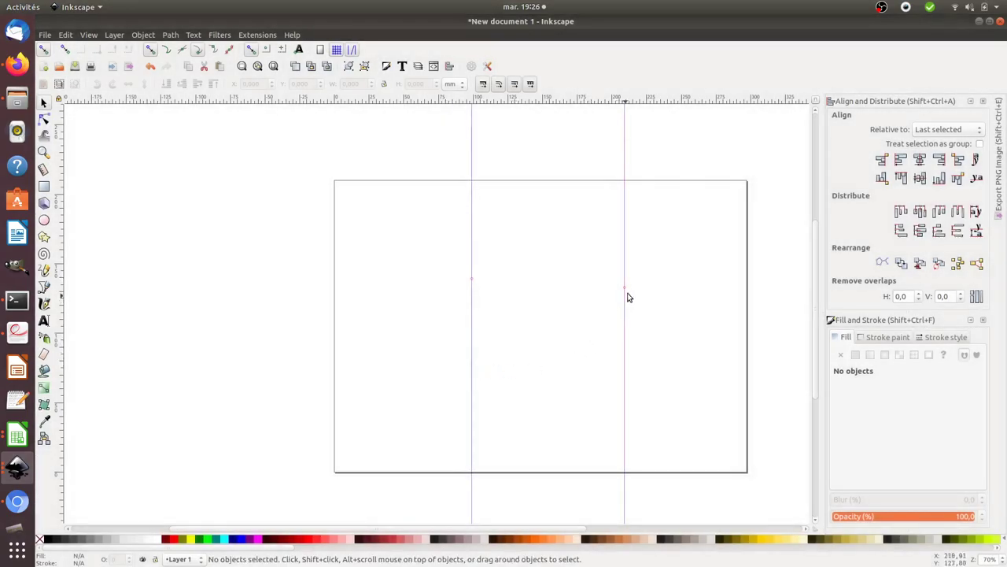
pyautogui.doubleClick(624, 291)
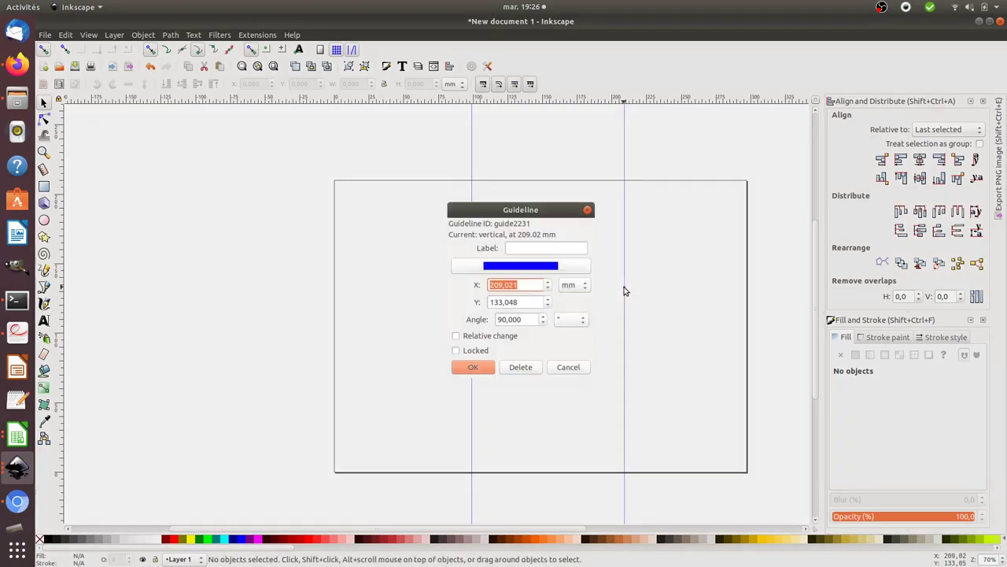
pyautogui.write('198,000')
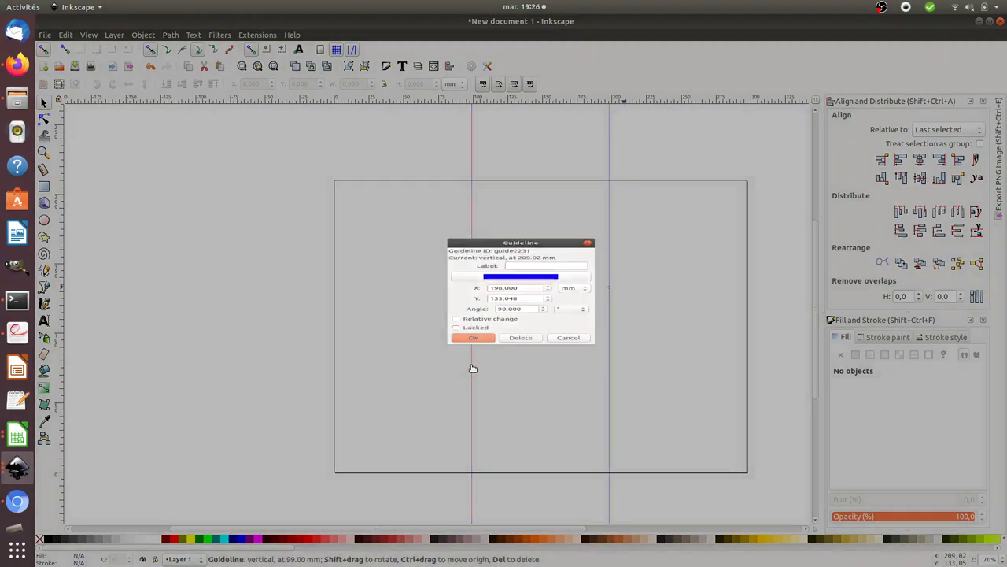
pyautogui.click(473, 366)
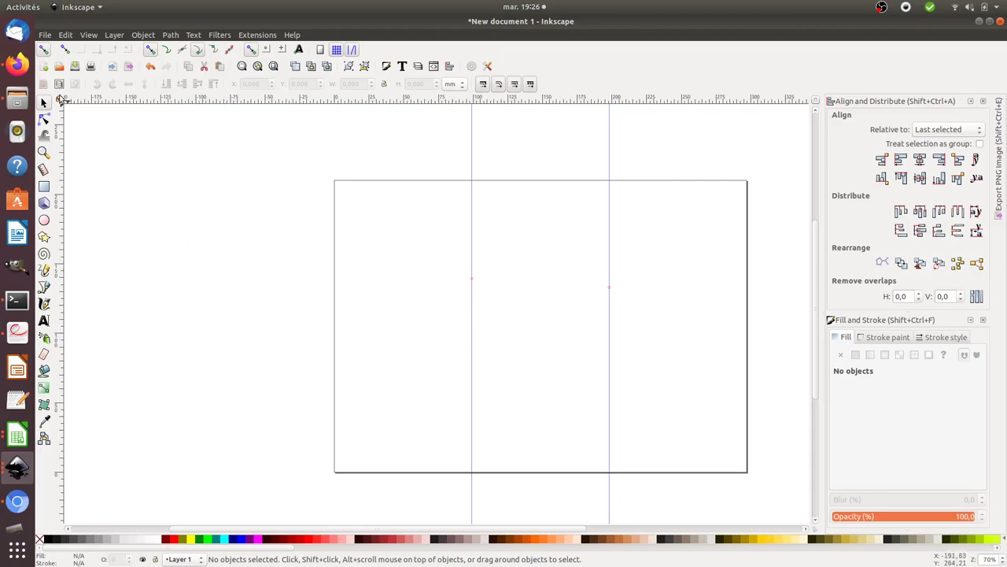
pyautogui.click(17, 65)
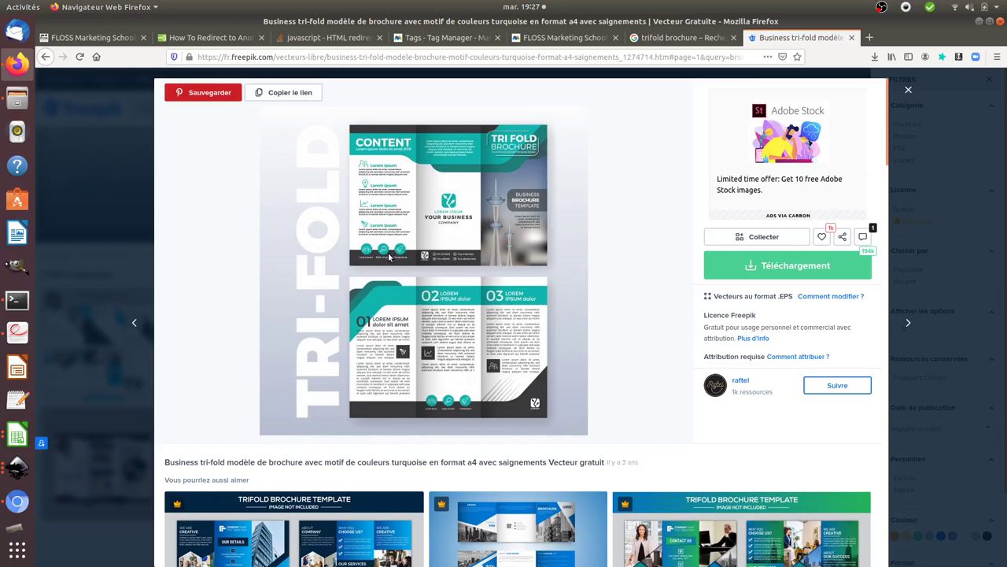
pyautogui.click(16, 467)
pyautogui.click(124, 311)
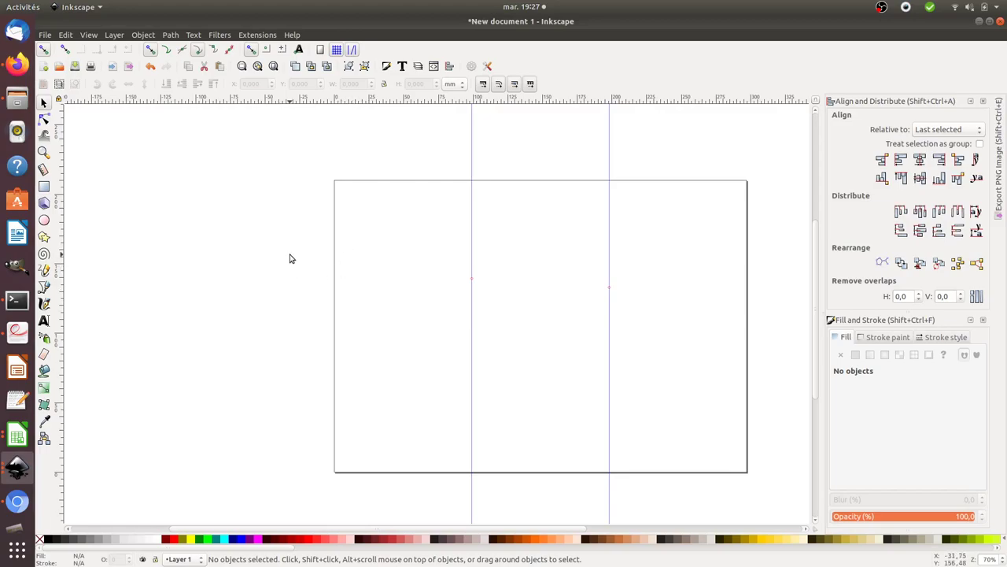
# Draw a closed five-sided straight-line shape spanning the page with a V-shaped bottom edge
pyautogui.click(45, 306)
pyautogui.click(45, 288)
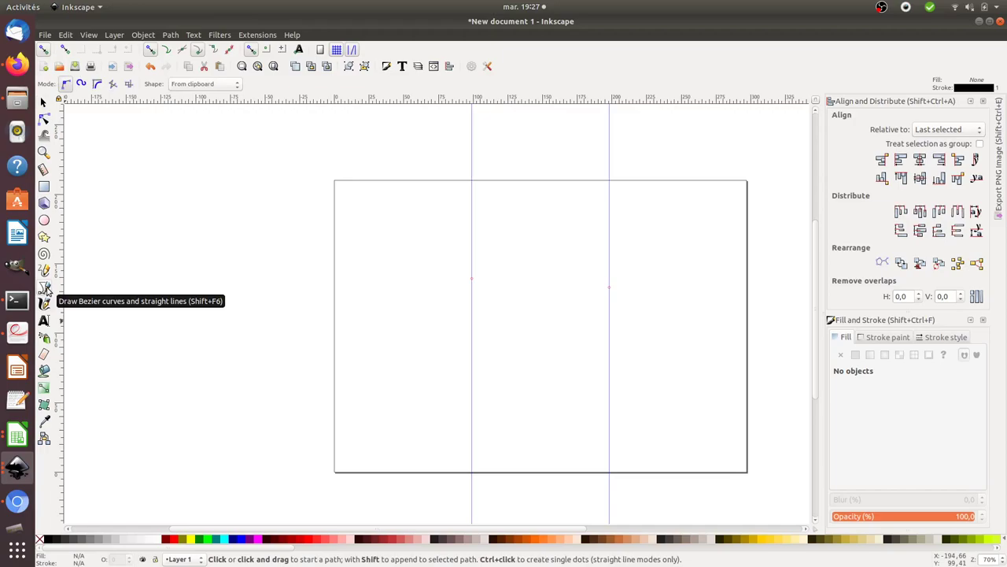
pyautogui.click(335, 238)
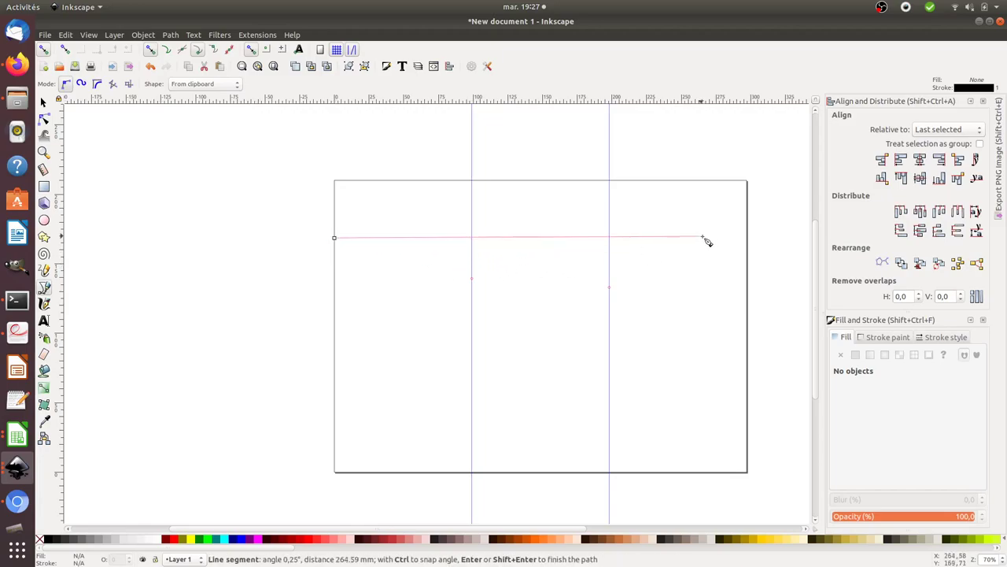
pyautogui.click(748, 237)
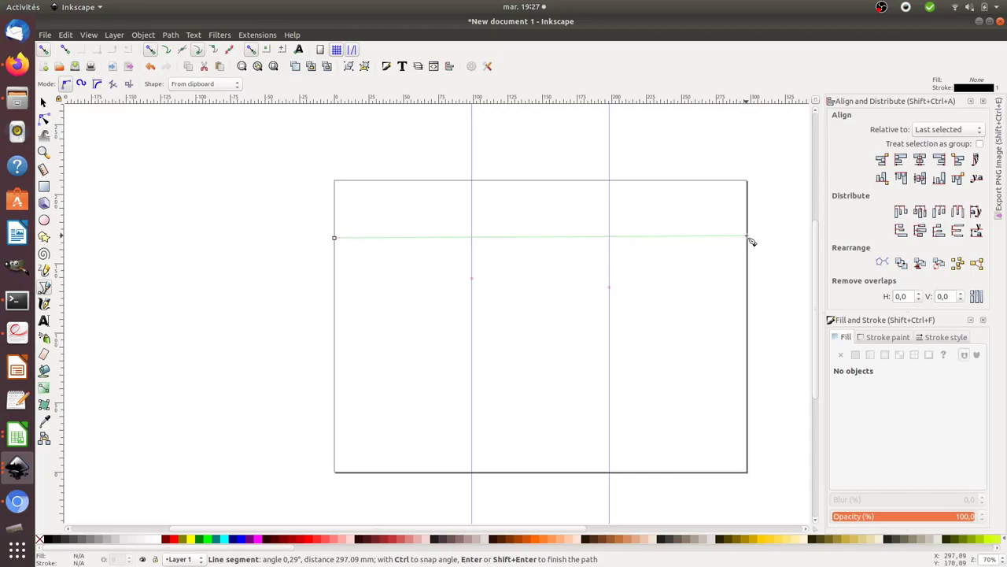
pyautogui.click(748, 358)
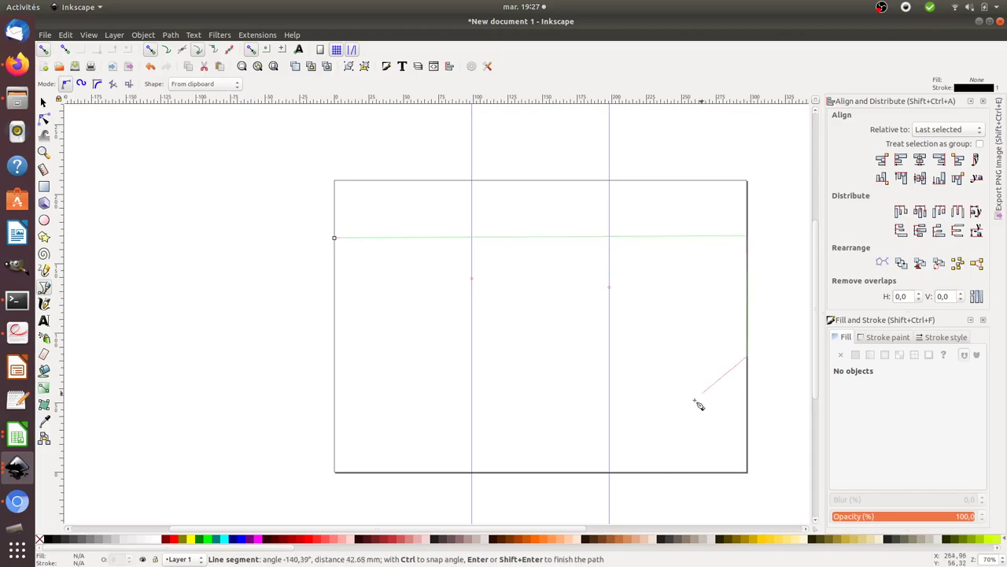
pyautogui.click(595, 472)
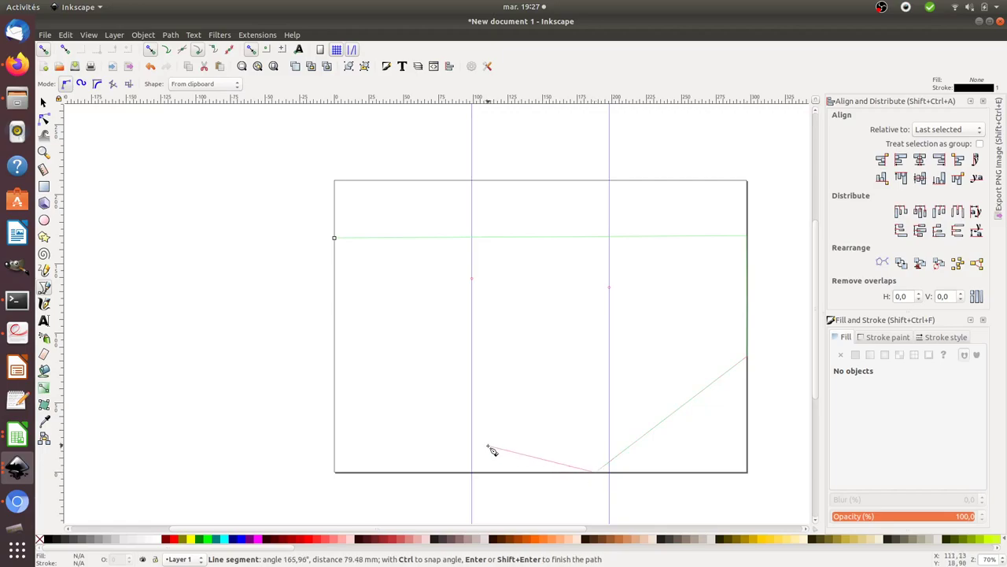
pyautogui.click(336, 387)
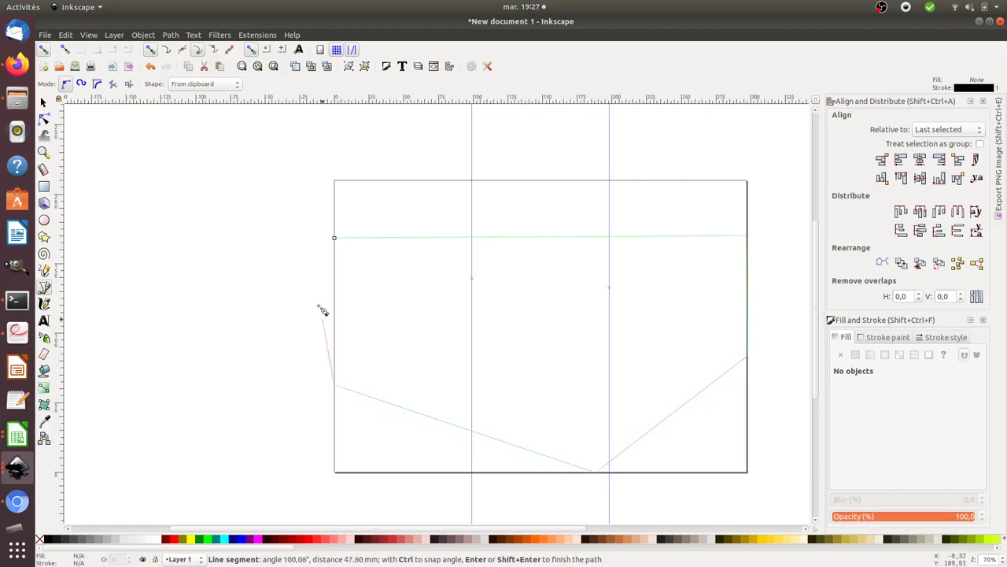
pyautogui.click(334, 239)
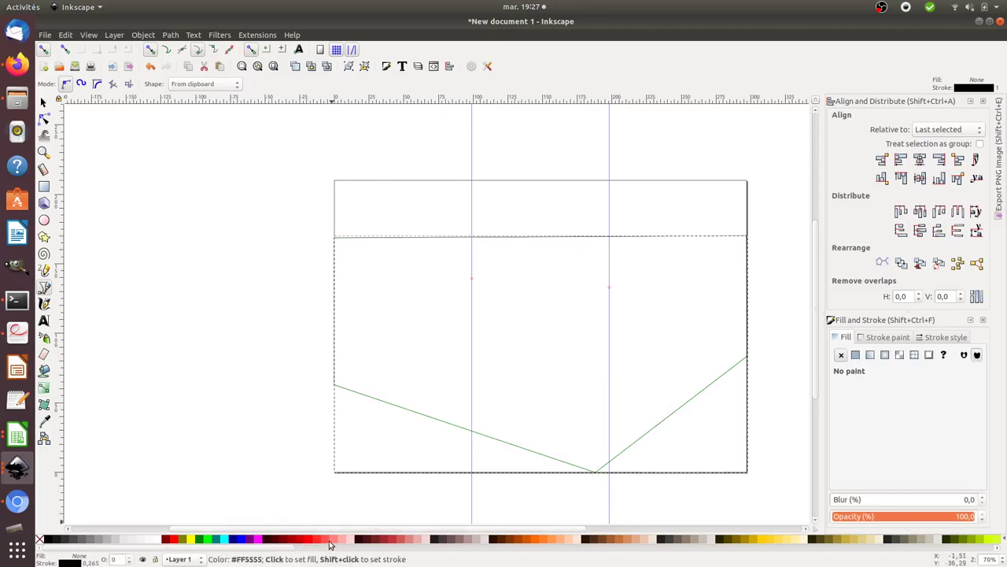
# Fill the shape with red, lightening it via palette swatches to #D35F5F
pyautogui.click(378, 542)
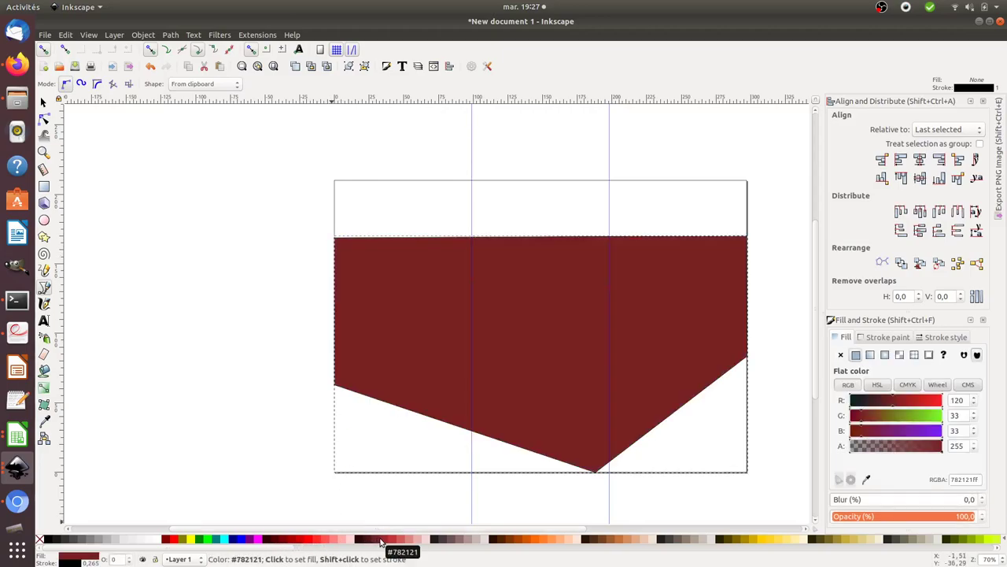
pyautogui.click(388, 541)
pyautogui.click(388, 541)
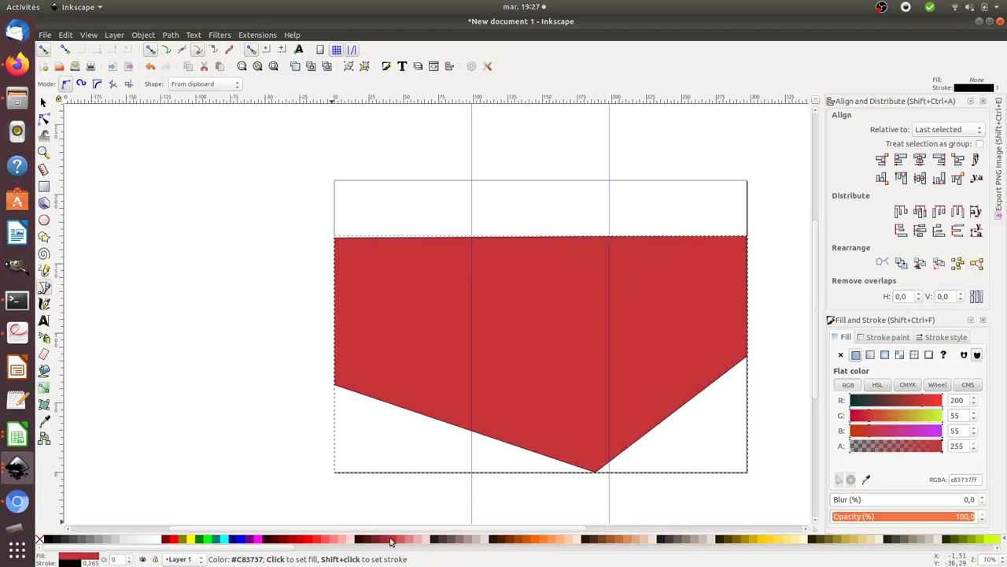
pyautogui.click(399, 541)
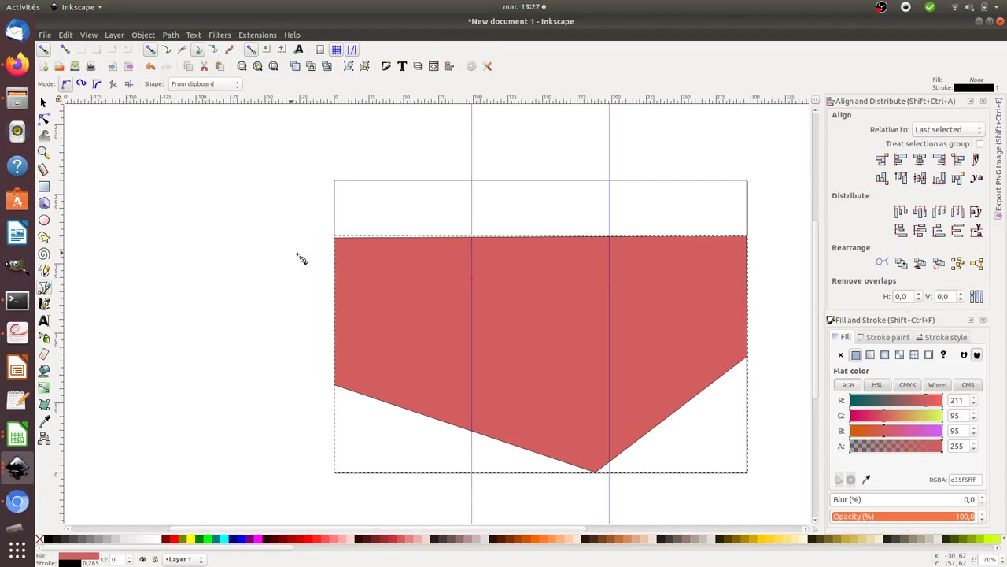
# Bend the shape's top edge upward and bow its lower-left edge downward, then deselect
pyautogui.click(44, 118)
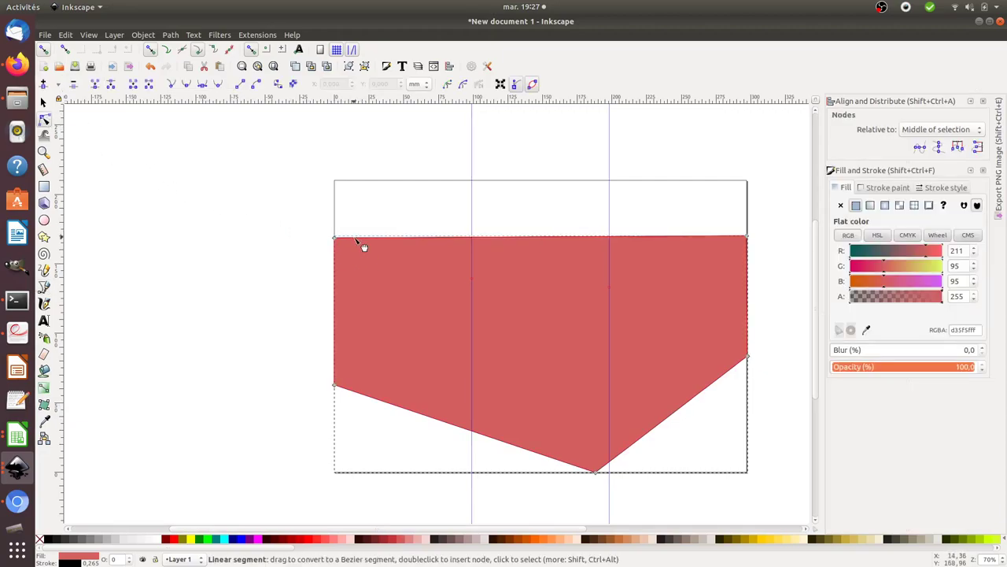
pyautogui.moveTo(364, 248); pyautogui.dragTo(380, 229)
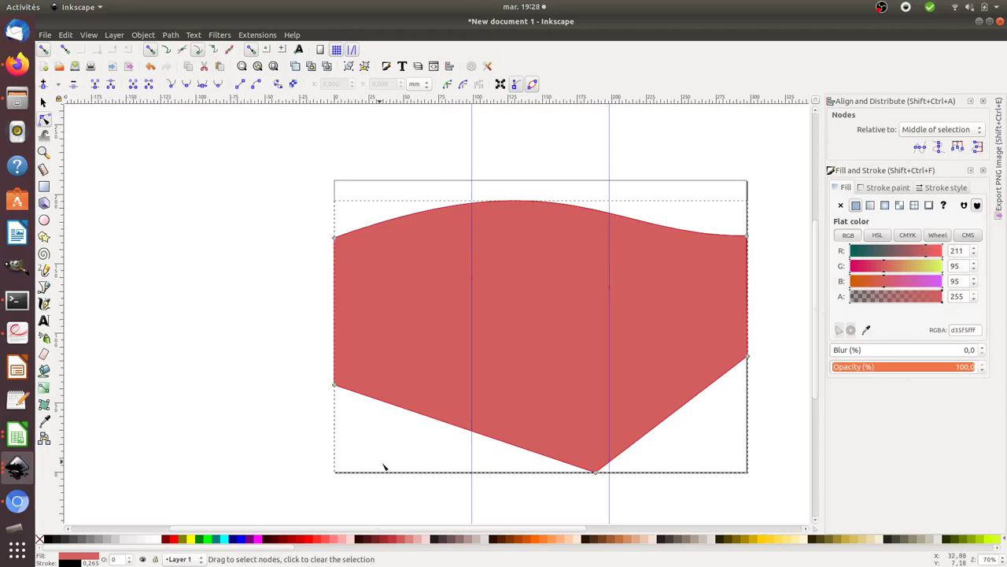
pyautogui.moveTo(445, 425); pyautogui.dragTo(448, 456)
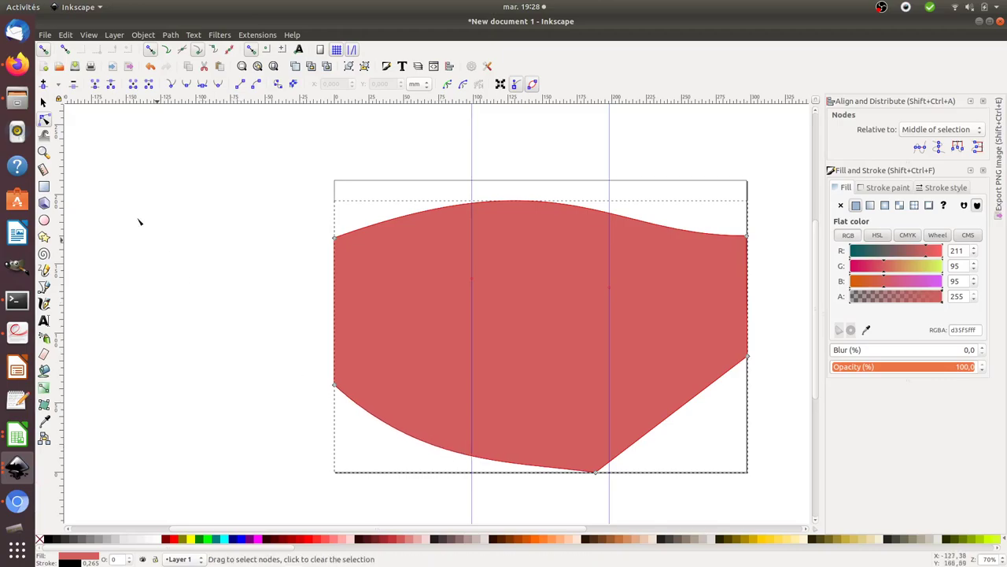
pyautogui.click(44, 102)
pyautogui.click(190, 329)
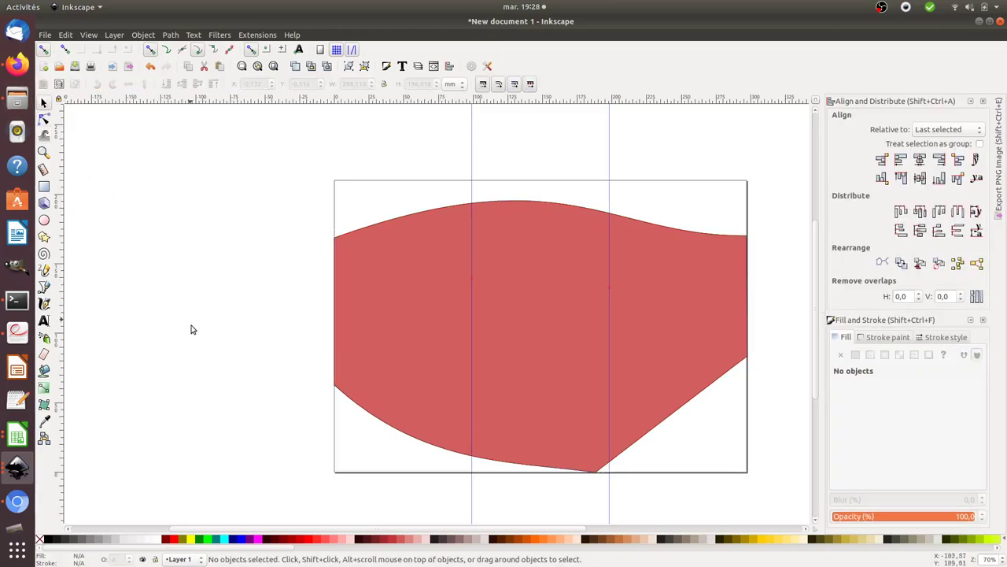
pyautogui.click(44, 323)
# Type 'lorem ipsum' on the red shape and move it up toward the upper-left
pyautogui.click(352, 267)
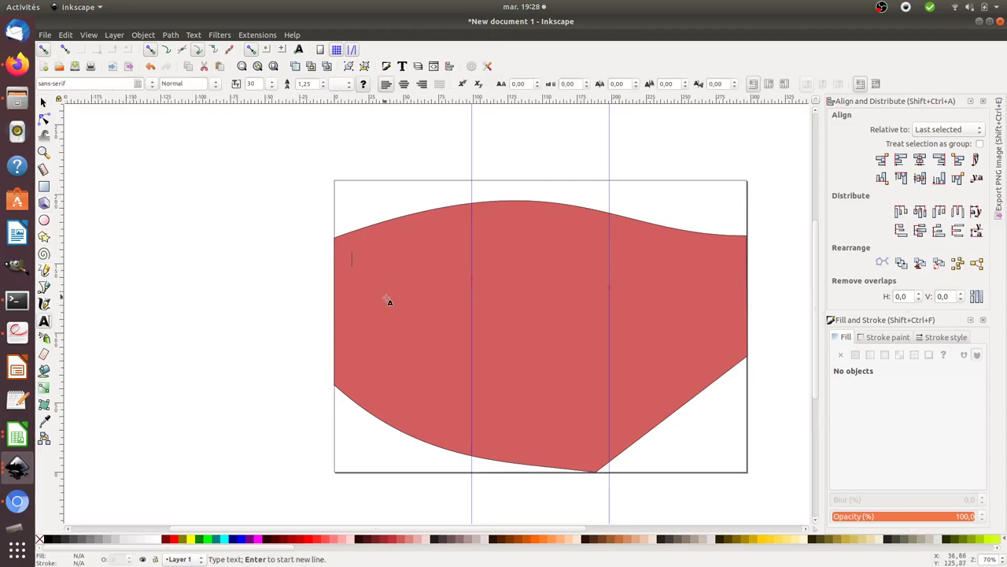
pyautogui.write('lo')
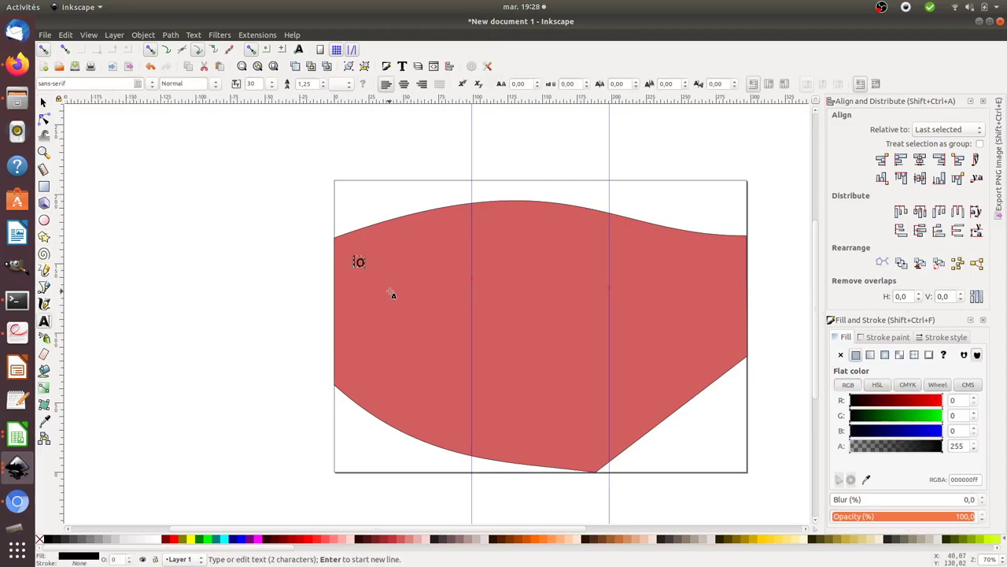
pyautogui.write('rem ipsum')
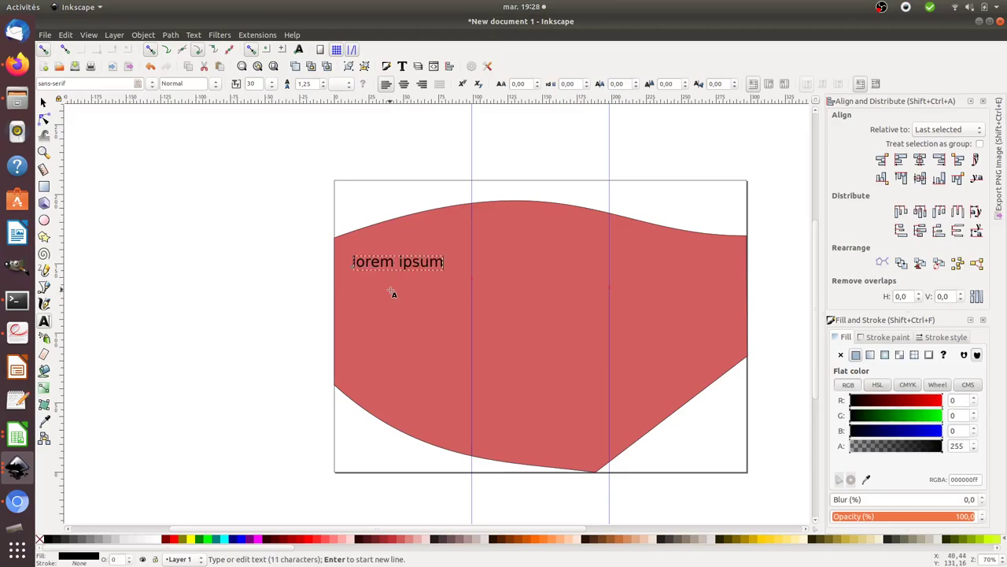
pyautogui.click(43, 103)
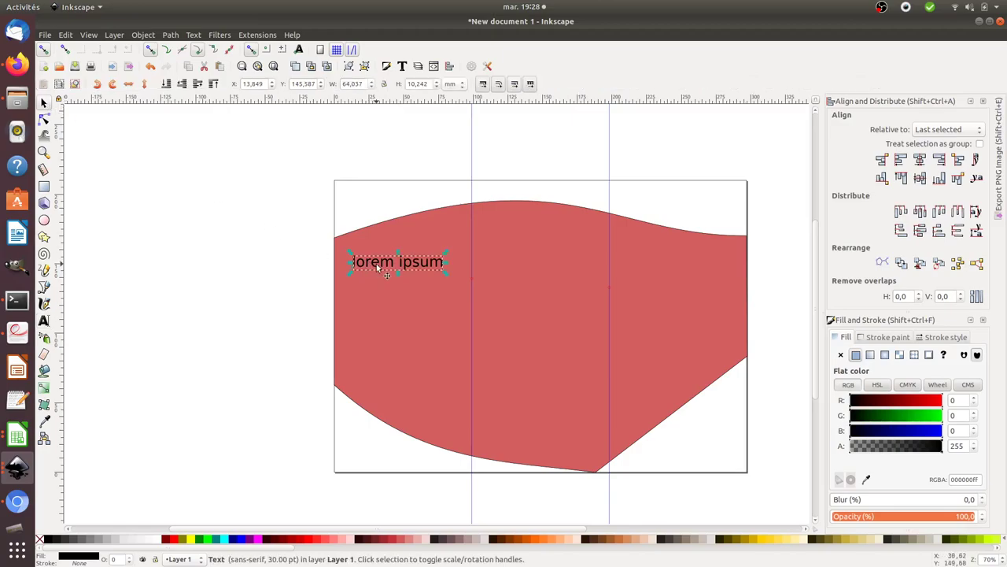
pyautogui.moveTo(376, 263)
pyautogui.mouseDown()
pyautogui.moveTo(373, 243)
pyautogui.moveTo(382, 245)
pyautogui.mouseUp()
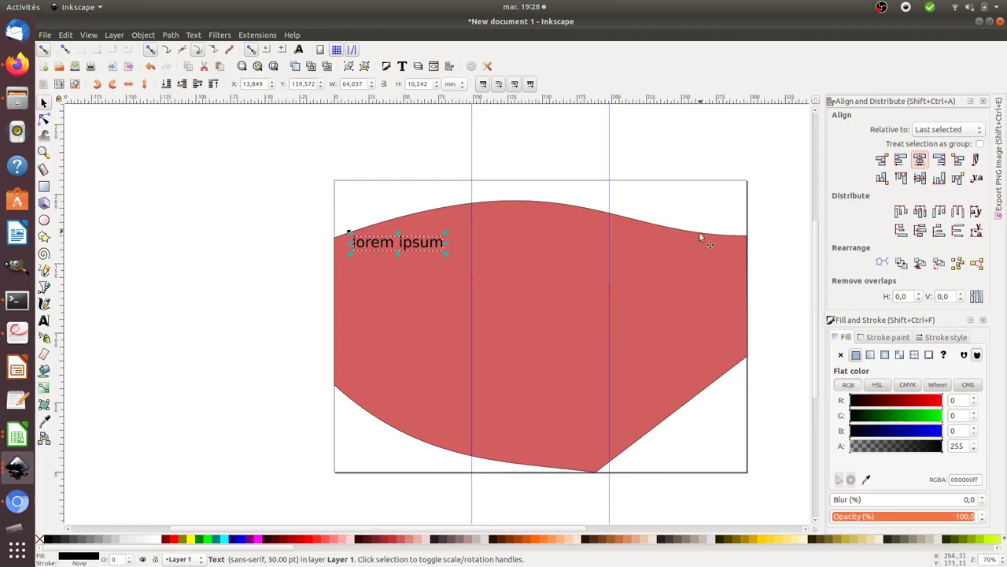
# Align the lorem ipsum text's left edge with the red shape's left edge
pyautogui.click(695, 260)
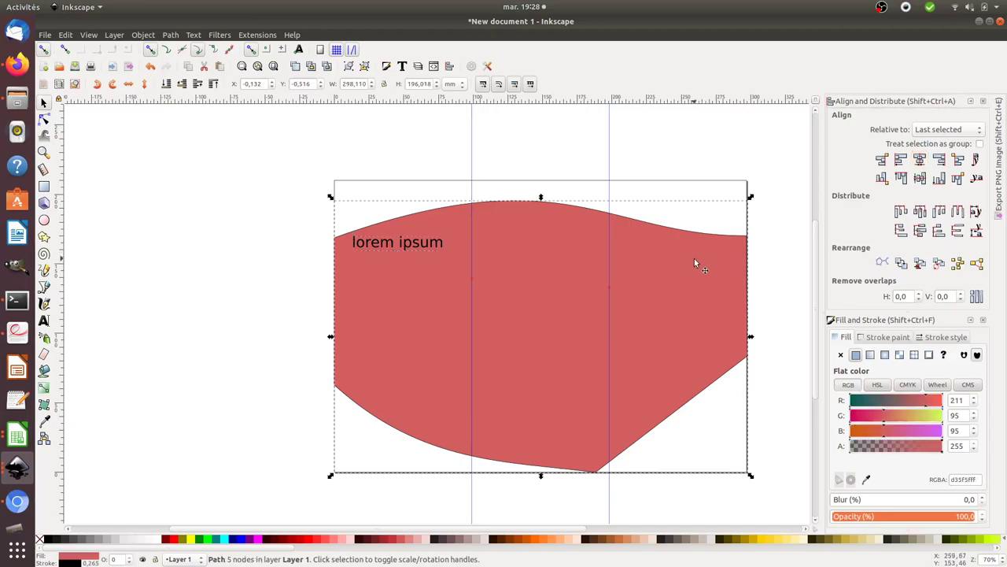
pyautogui.click(430, 249)
pyautogui.click(429, 249)
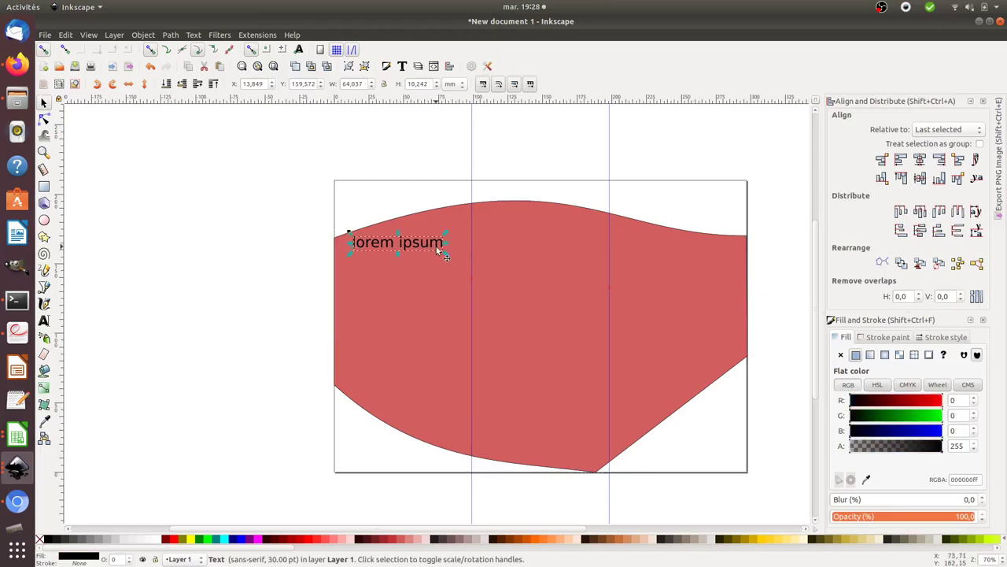
pyautogui.keyDown('shift'); pyautogui.click(556, 236); pyautogui.keyUp('shift')
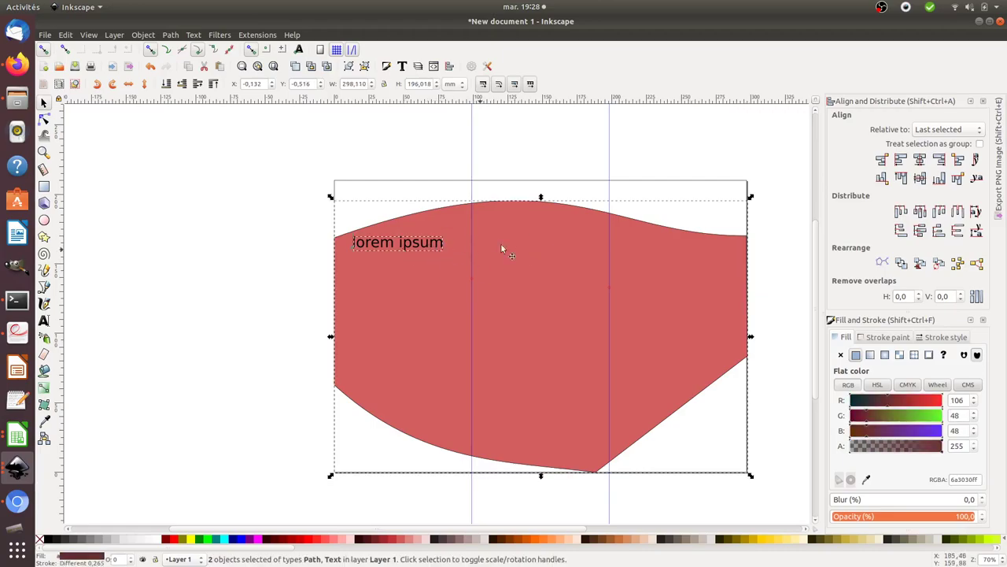
pyautogui.click(919, 161)
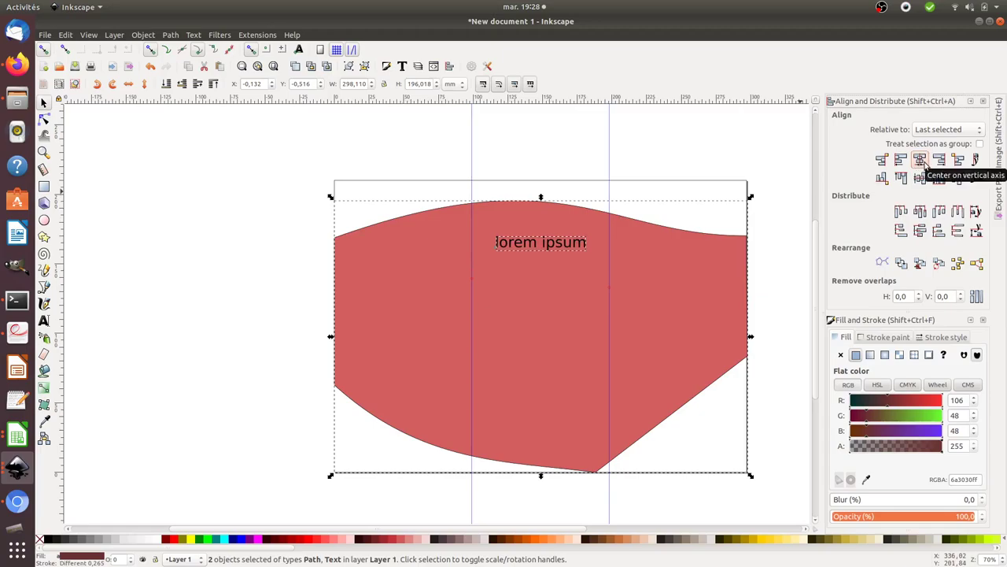
pyautogui.click(942, 163)
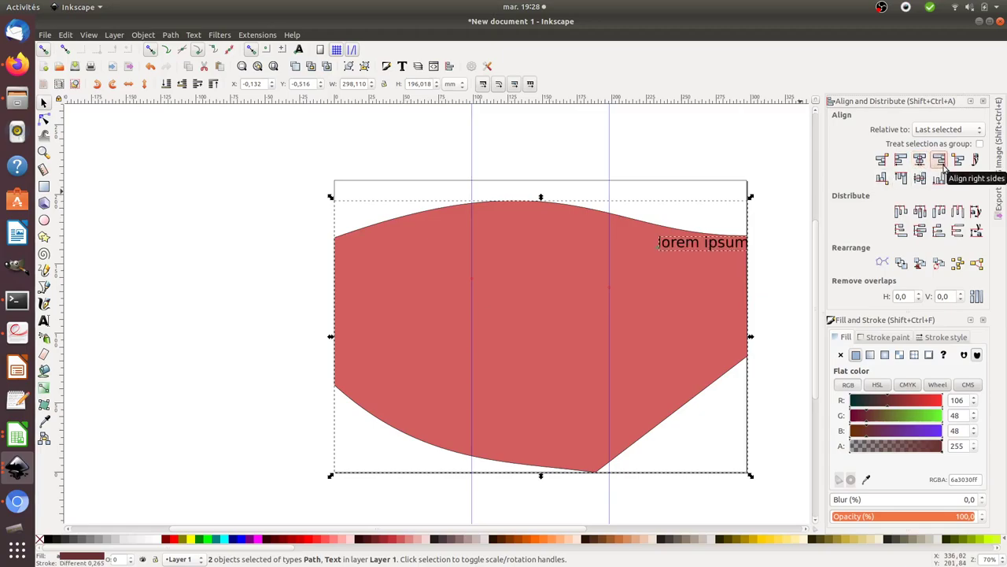
pyautogui.click(882, 161)
pyautogui.click(902, 159)
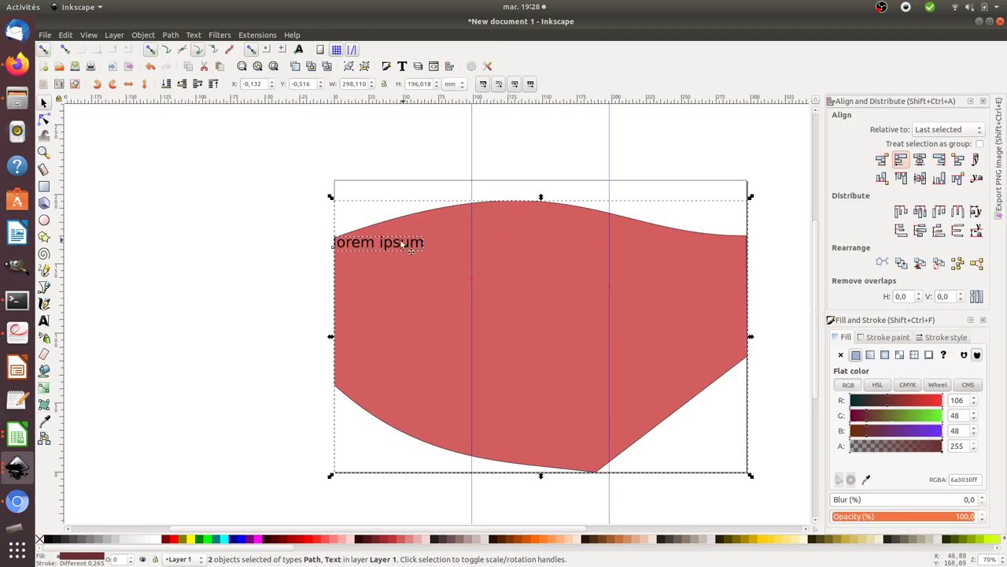
# Nudge the lorem ipsum text slightly right, inset about 17 mm from the page edge
pyautogui.click(303, 230)
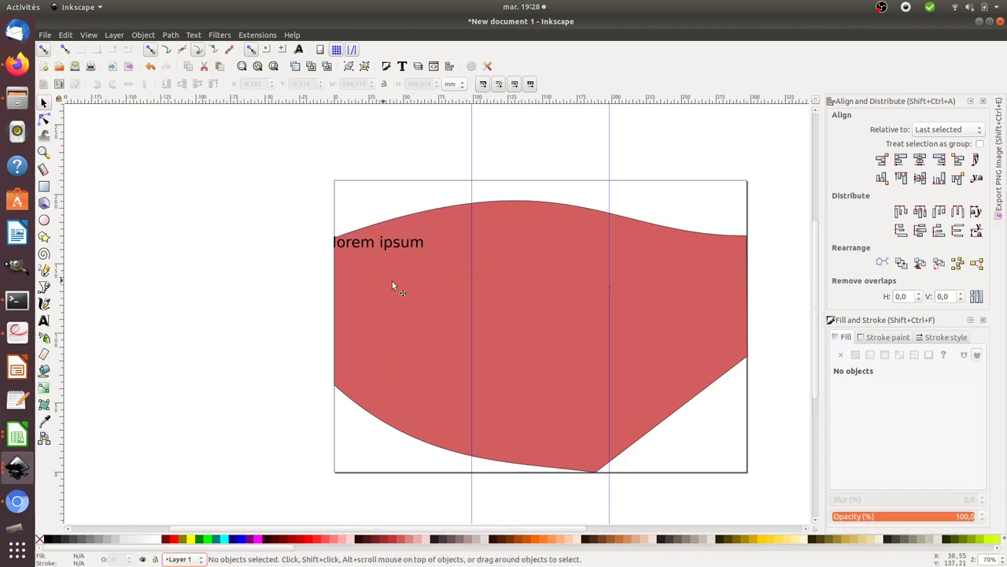
pyautogui.click(405, 245)
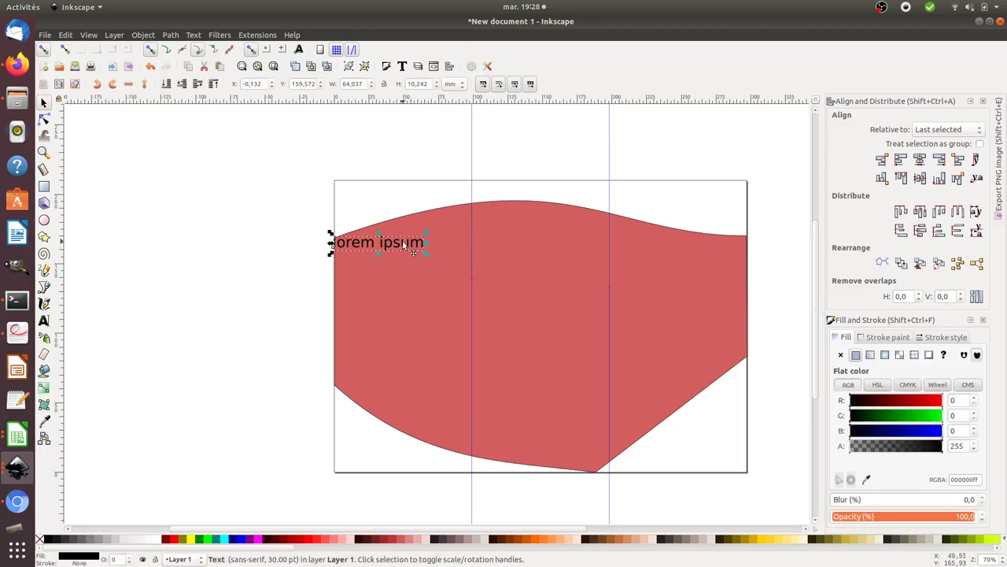
pyautogui.moveTo(403, 245); pyautogui.dragTo(426, 247)
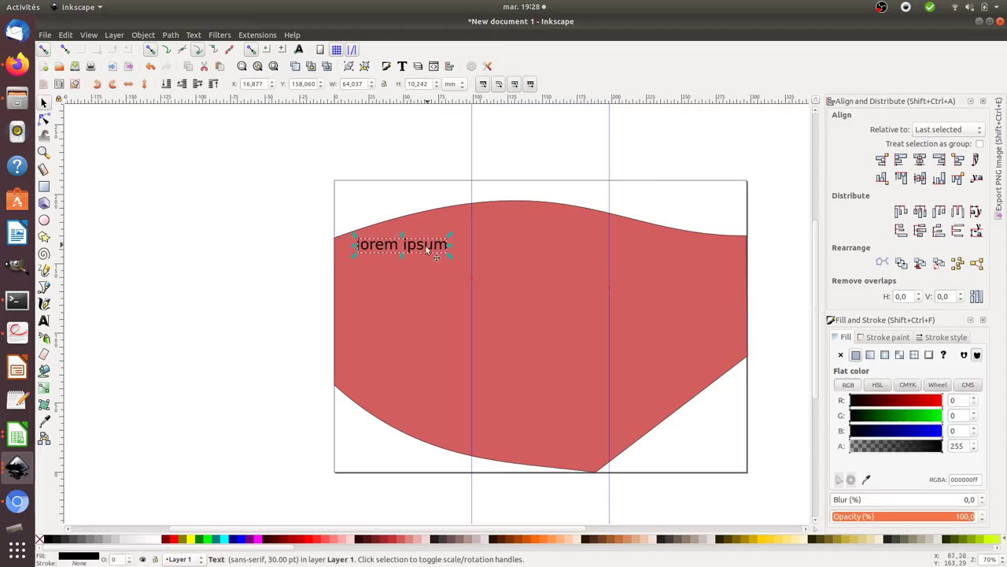
pyautogui.click(306, 263)
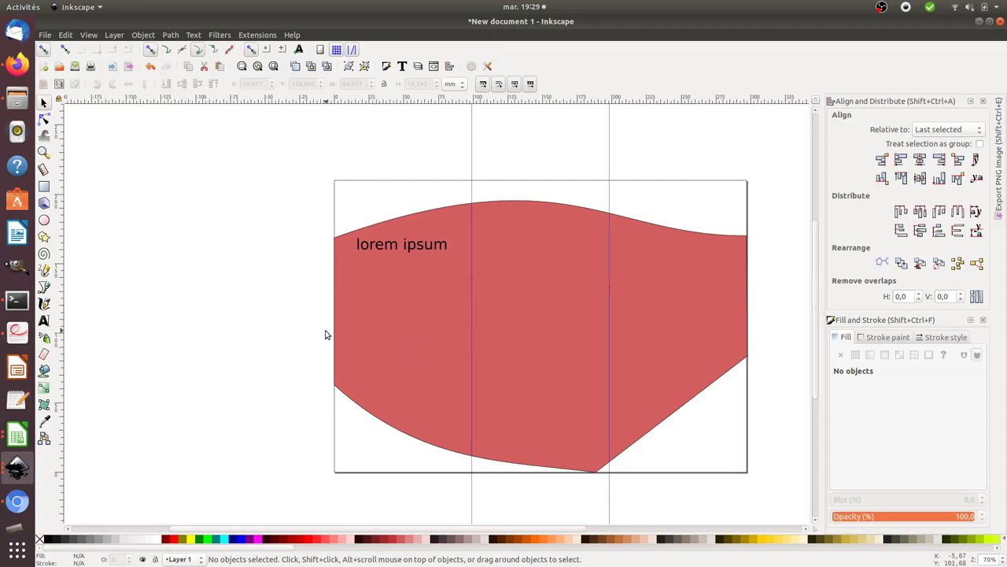
# Bring the trifoldsvg-recto.svg example brochure window to the front
pyautogui.click(17, 467)
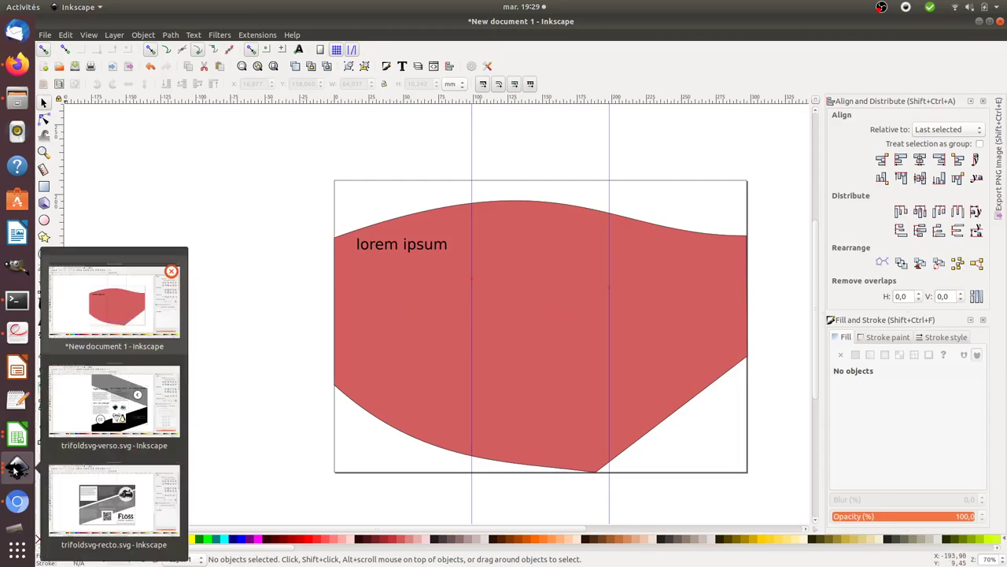
pyautogui.click(115, 499)
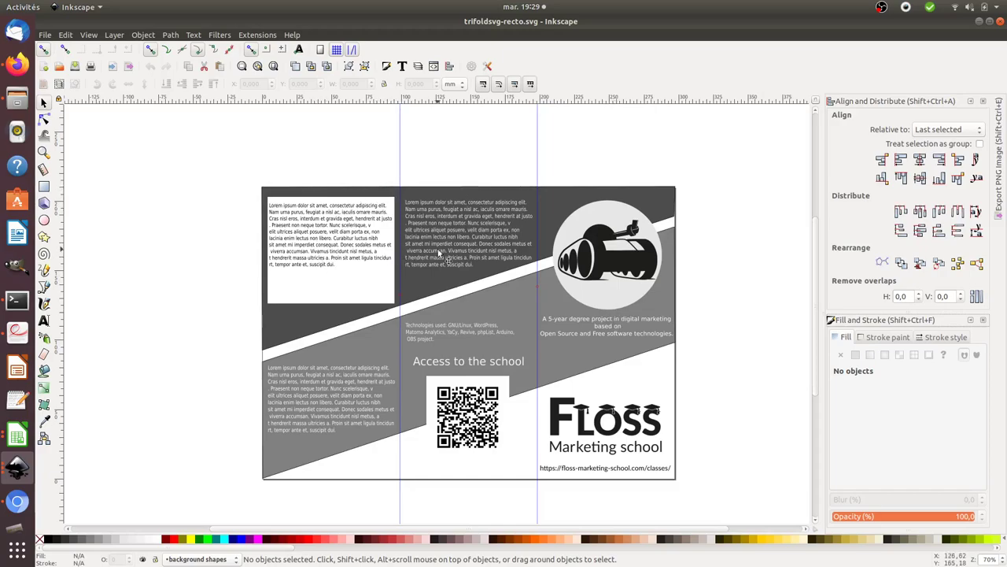
# Switch back to the trifoldsvg-verso.svg example brochure window
pyautogui.click(23, 463)
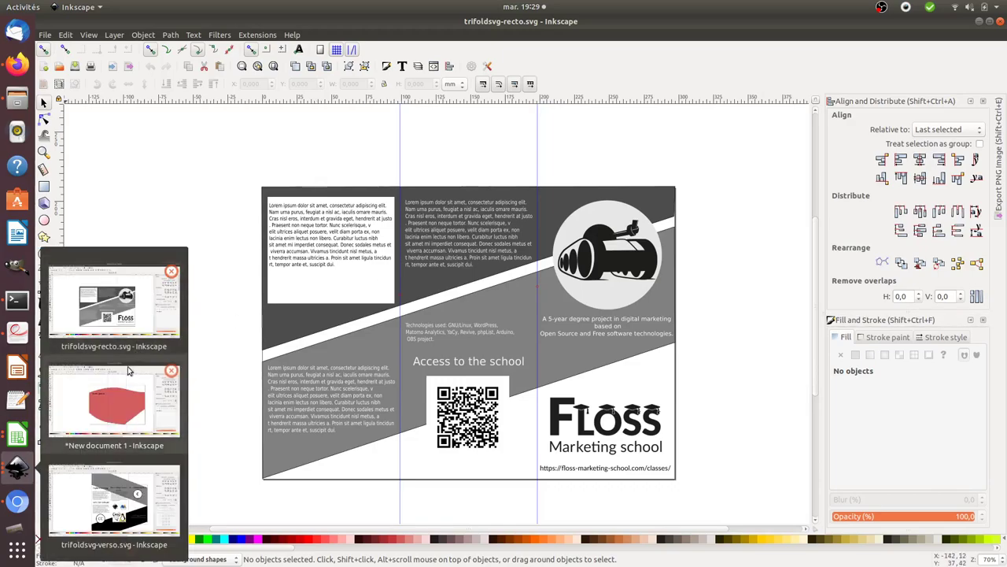
pyautogui.click(114, 496)
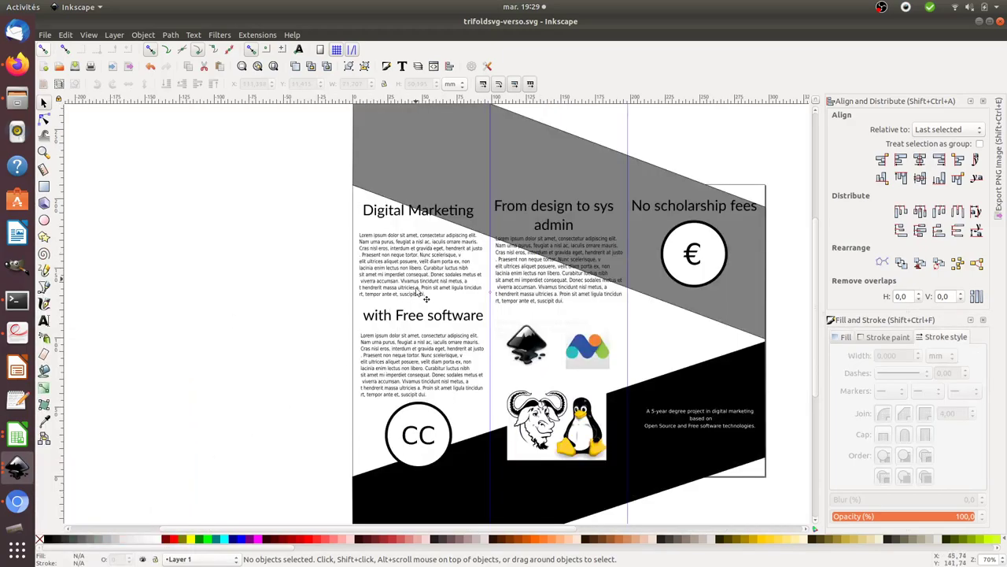